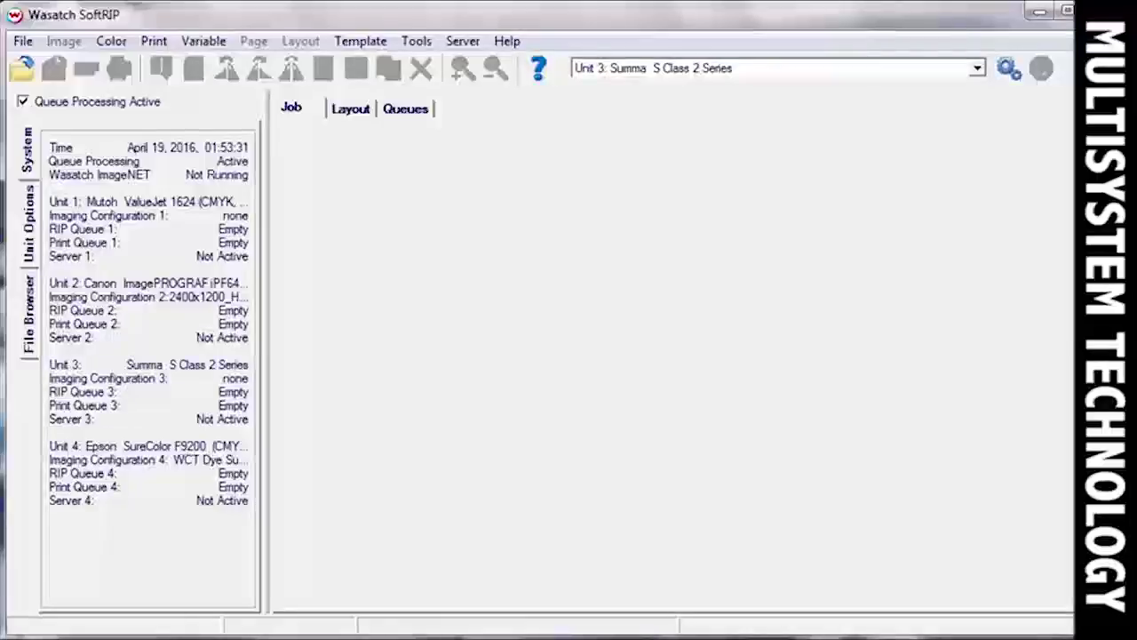
Open Print Setup for Unit 3, keeping Summa S Class 2 Series as the printer model.
{"action": "left_click", "coordinate": [977, 70]}
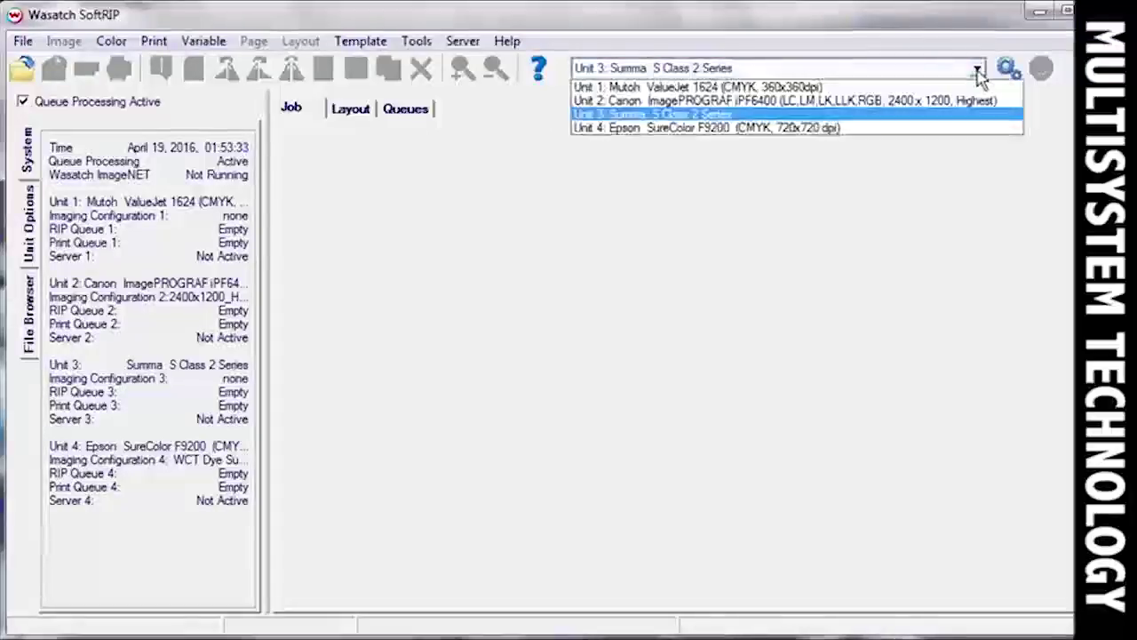
{"action": "left_click", "coordinate": [993, 115]}
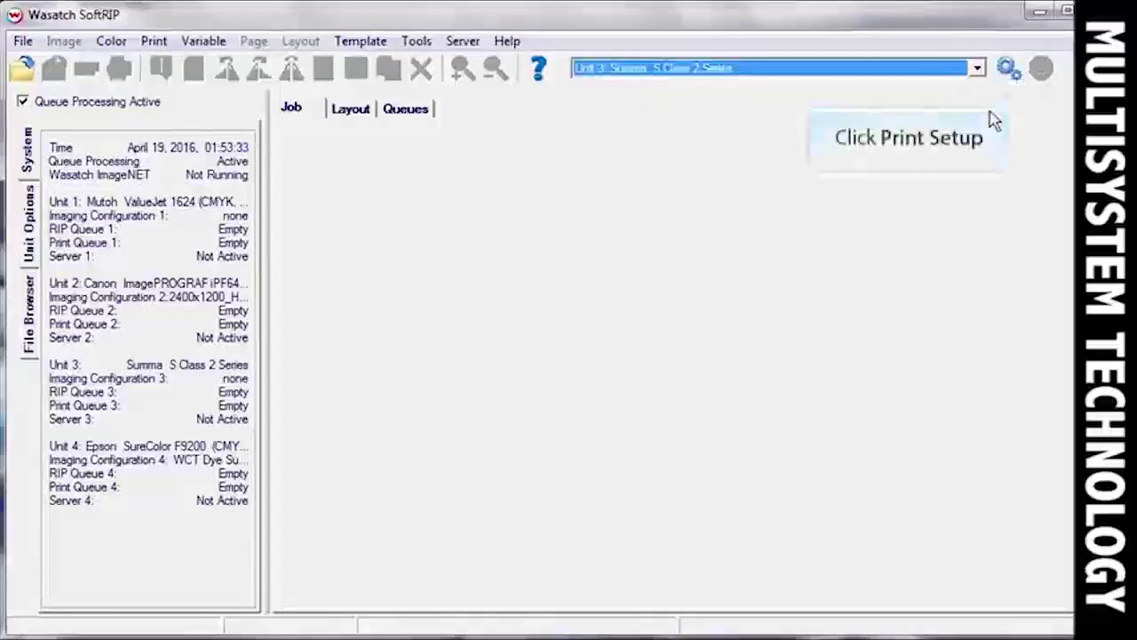
{"action": "left_click", "coordinate": [1007, 72]}
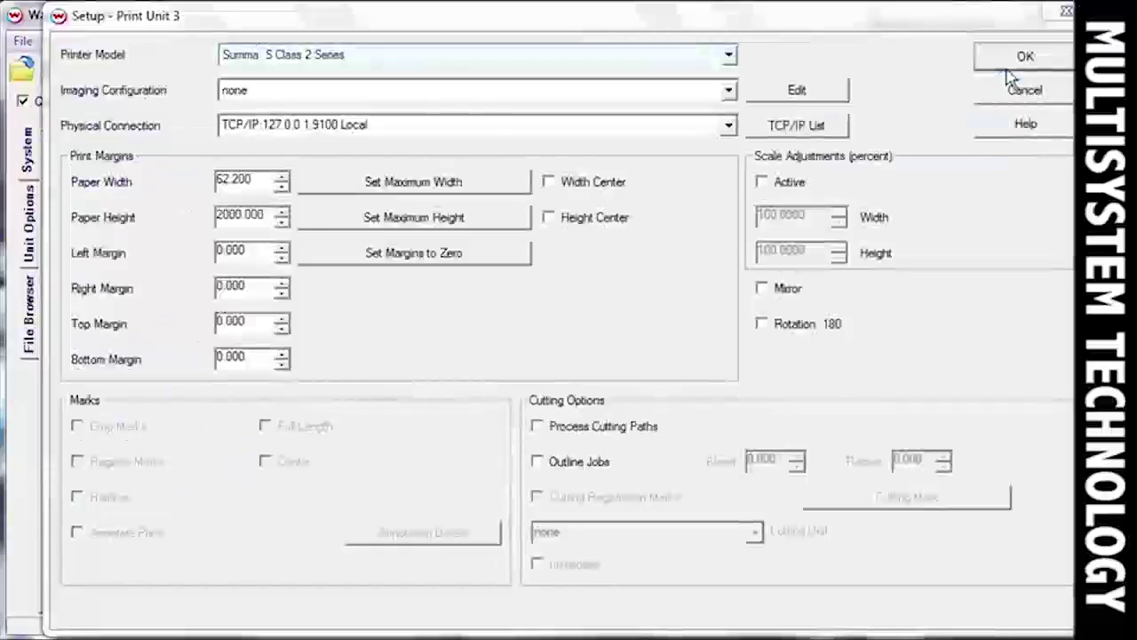
{"action": "left_click", "coordinate": [728, 55]}
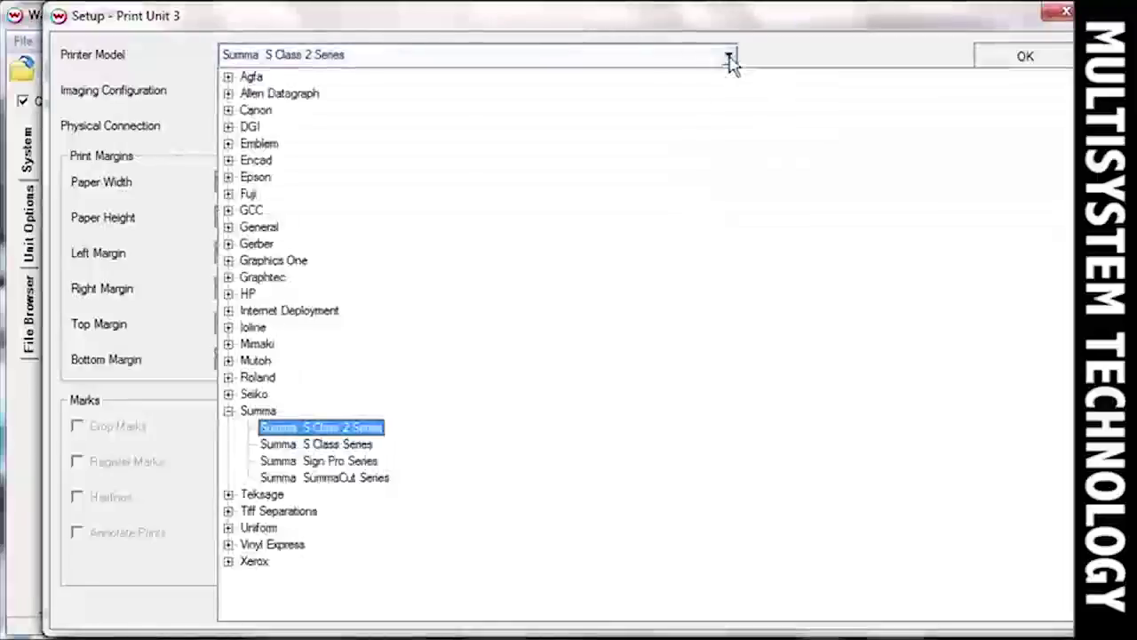
{"action": "left_click", "coordinate": [315, 427]}
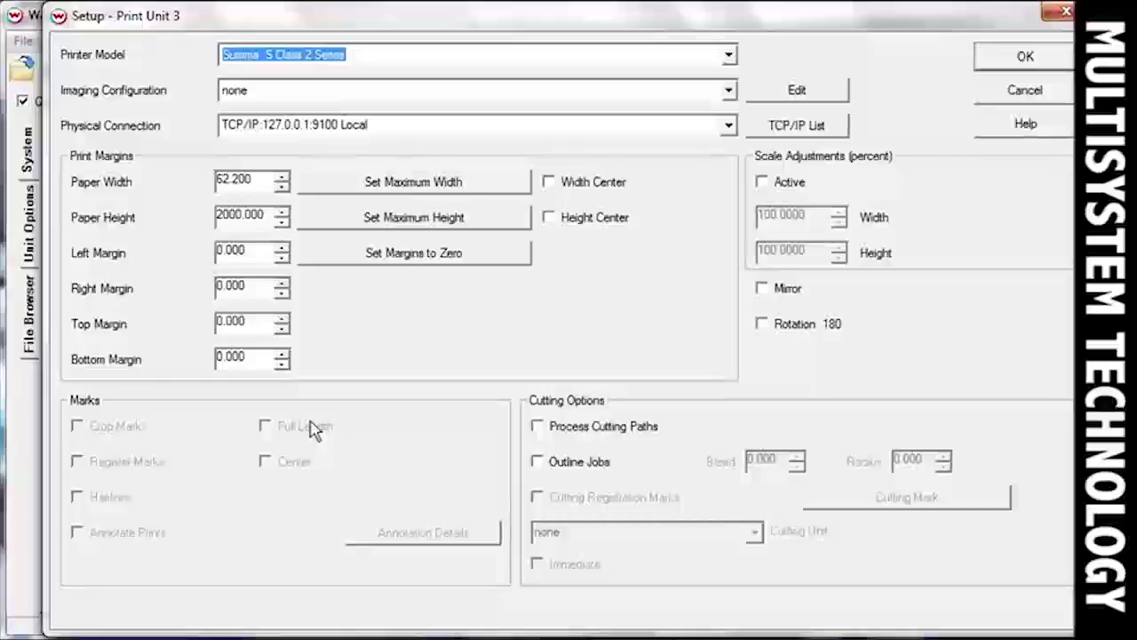
In the Summa driver properties, enable Read Barcode Job Via Front Panel.
{"action": "left_click", "coordinate": [795, 91]}
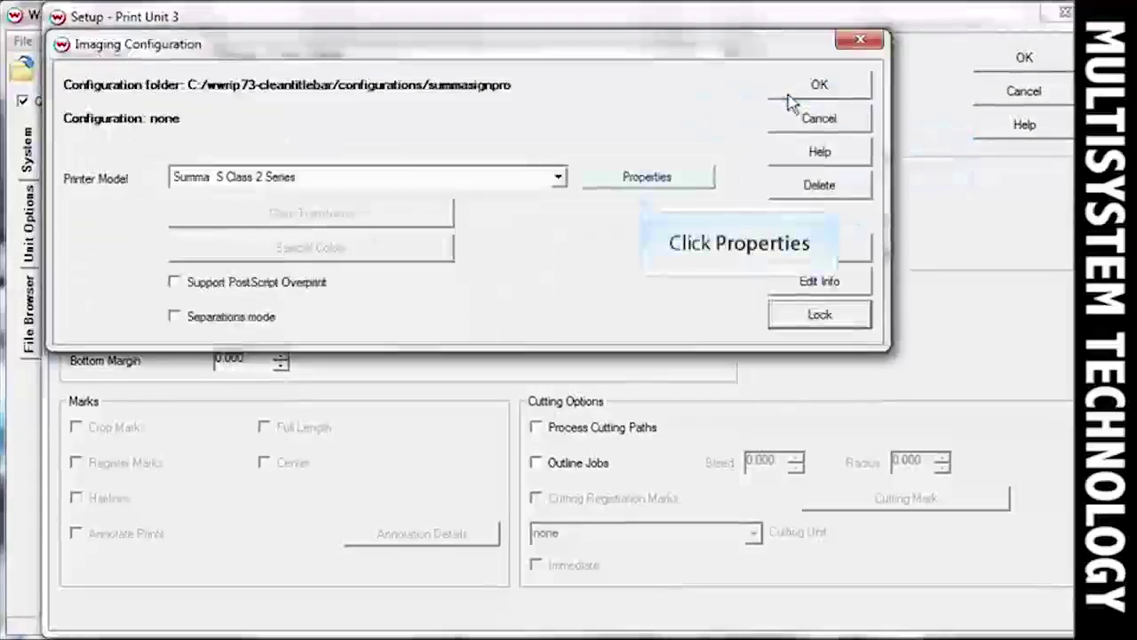
{"action": "left_click", "coordinate": [651, 178]}
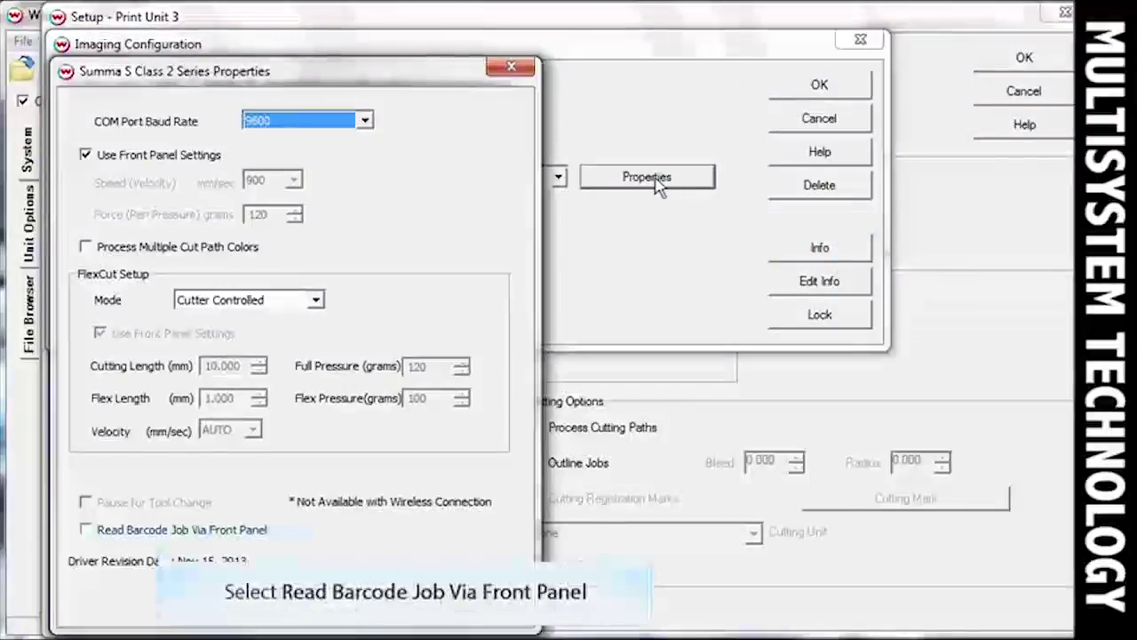
{"action": "left_click", "coordinate": [85, 530]}
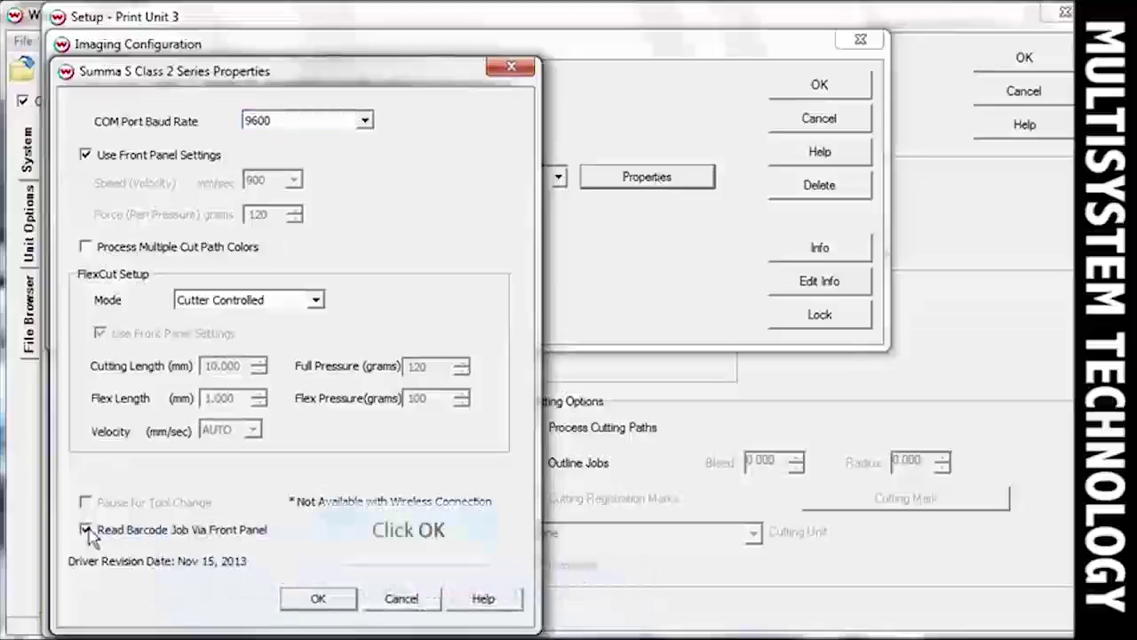
{"action": "left_click", "coordinate": [316, 599]}
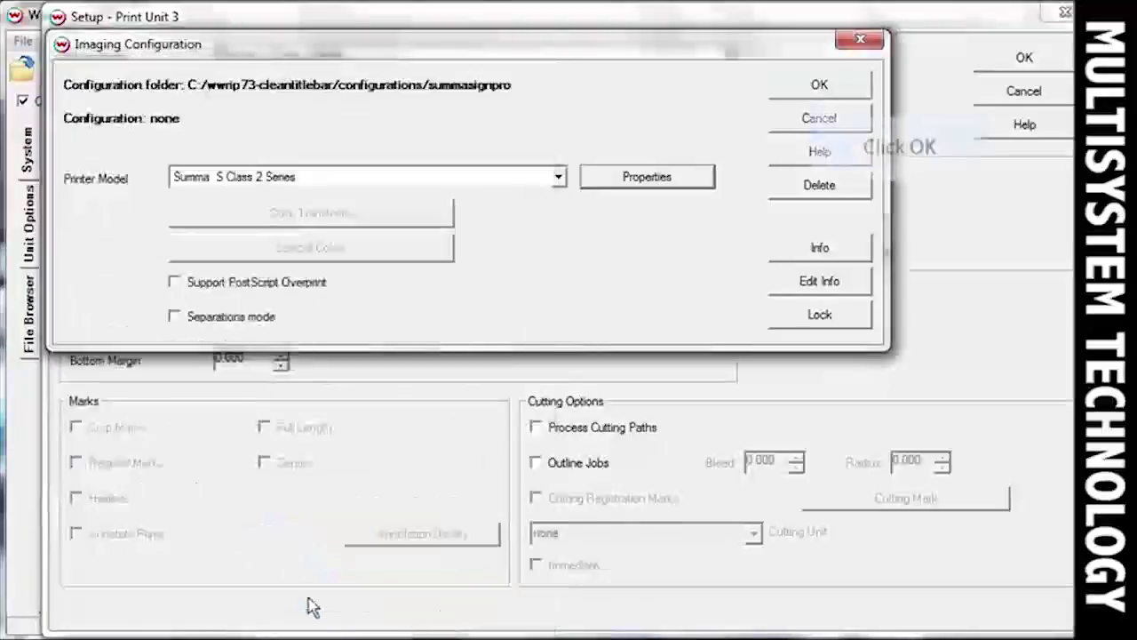
Save the edited imaging configuration as 'SummaBarcode'.
{"action": "left_click", "coordinate": [819, 86]}
{"action": "type", "text": "SummaBa"}
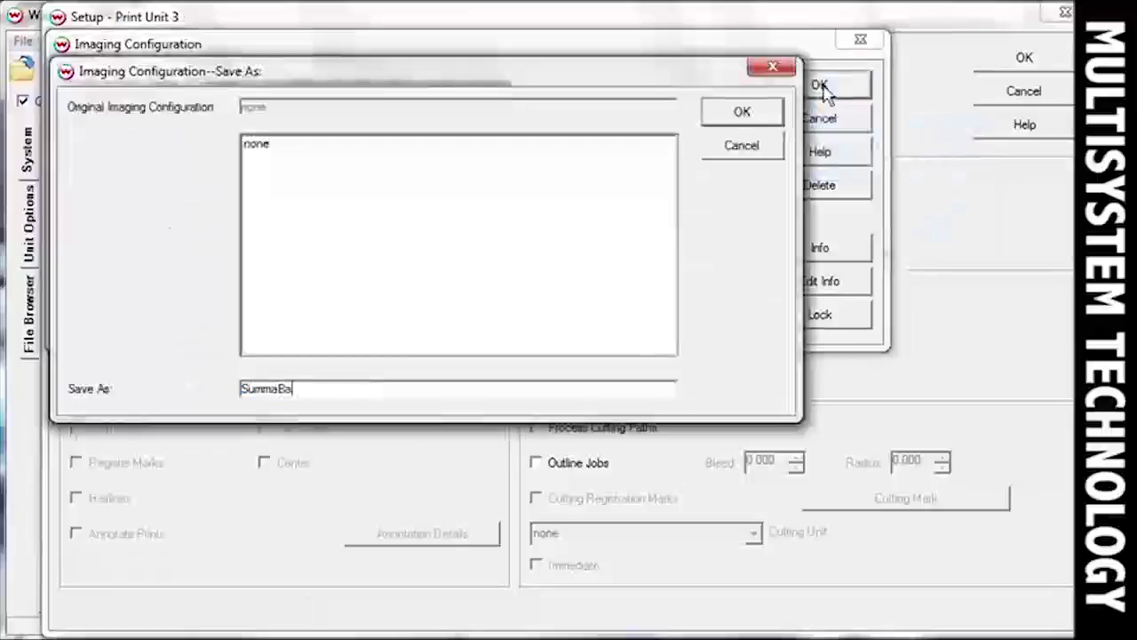
{"action": "type", "text": "rcode"}
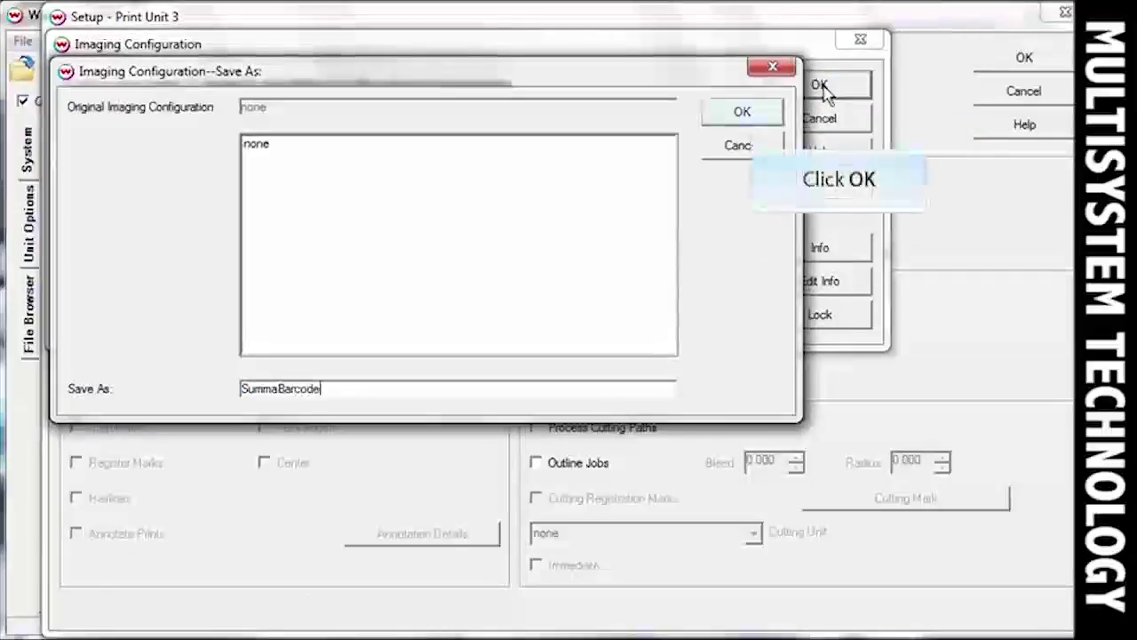
{"action": "left_click", "coordinate": [745, 113]}
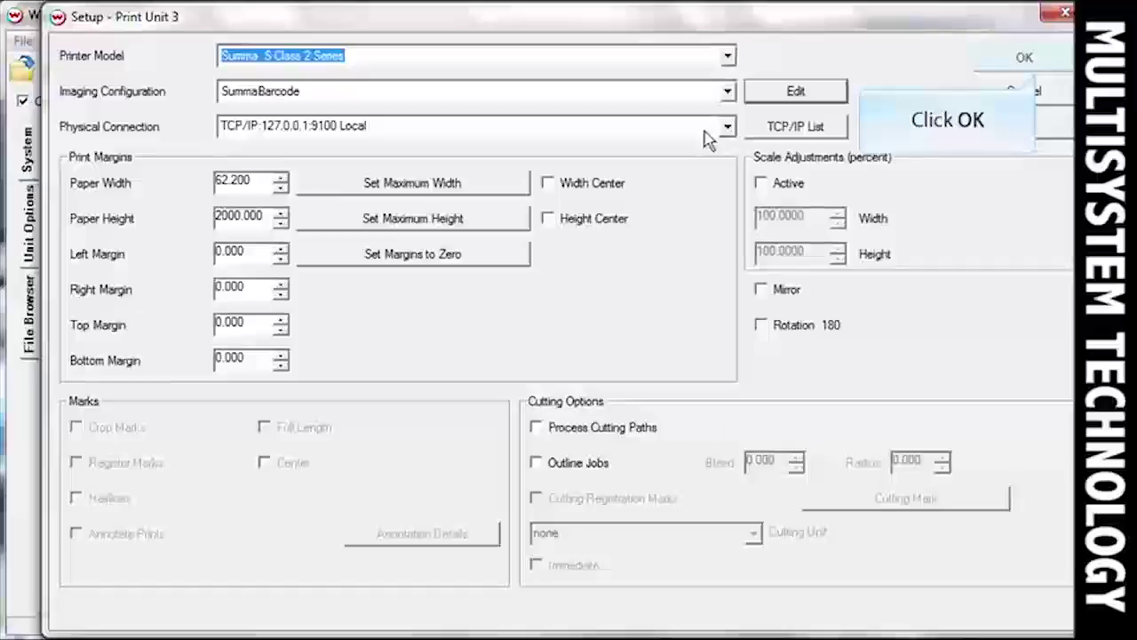
Close the Unit 3 setup and open Unit 2 Canon iPF6400 setup, keeping its glossy paper configuration.
{"action": "left_click", "coordinate": [1047, 60]}
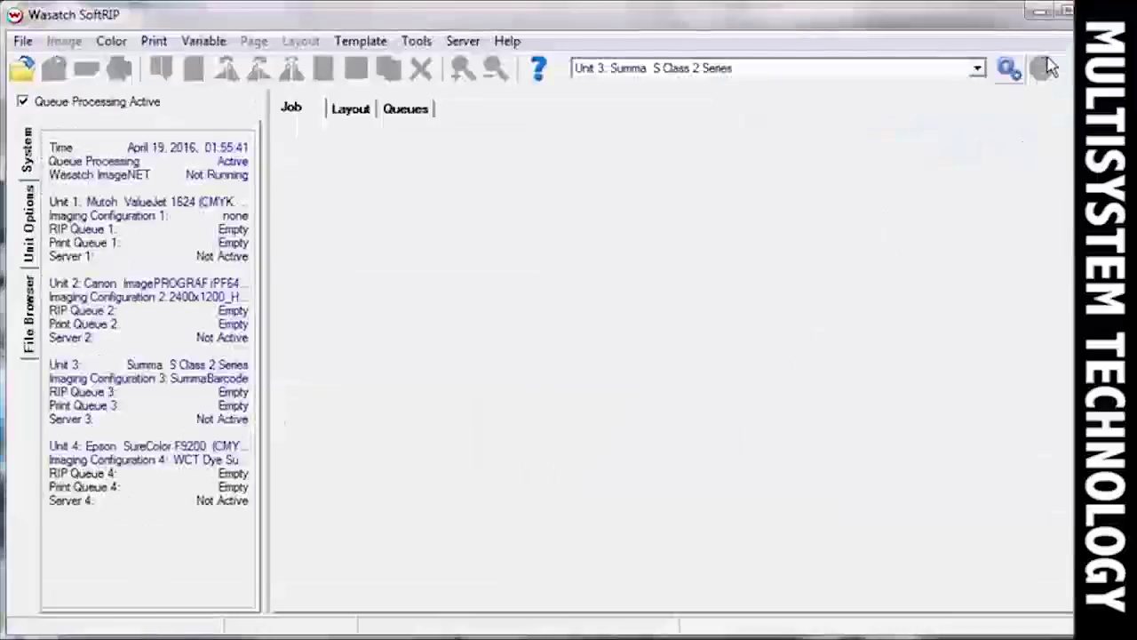
{"action": "left_click", "coordinate": [978, 69]}
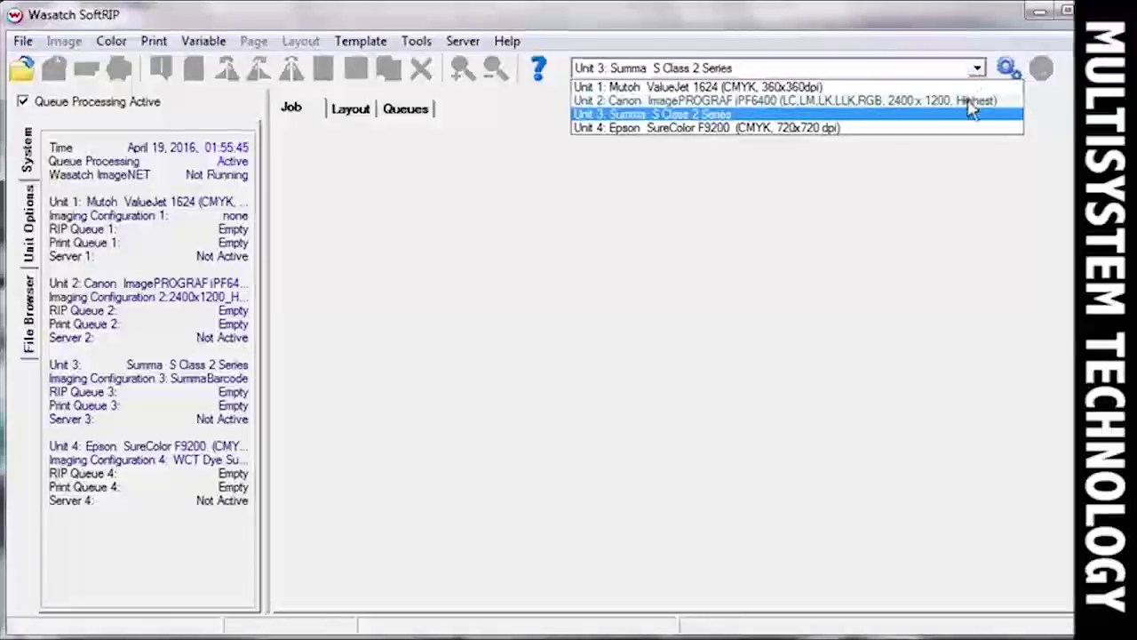
{"action": "left_click", "coordinate": [968, 100]}
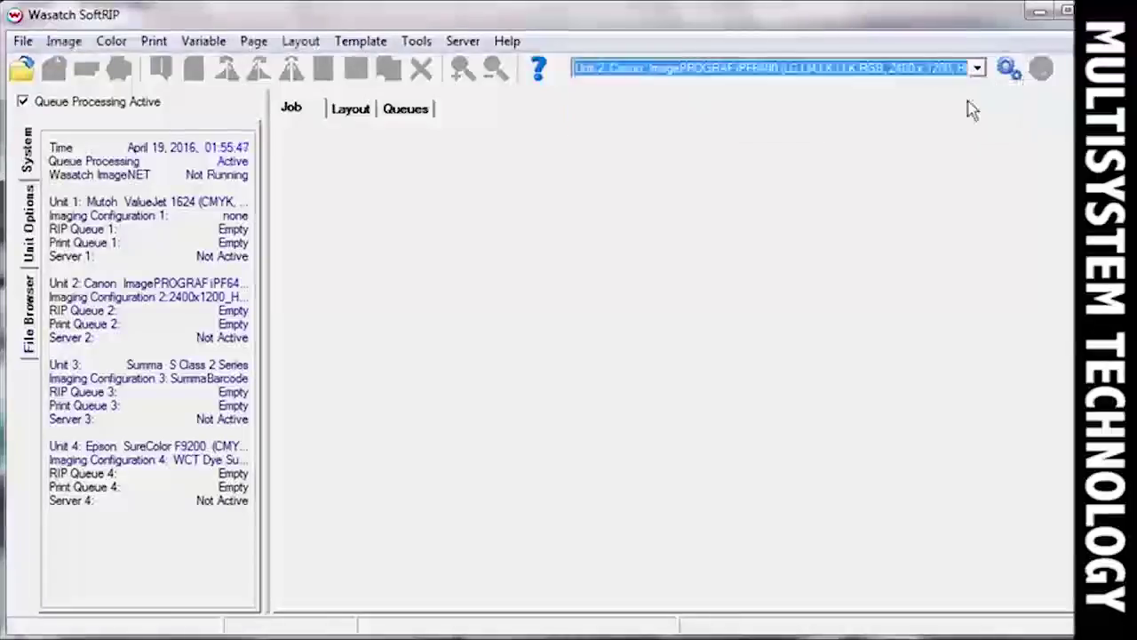
{"action": "left_click", "coordinate": [1006, 71]}
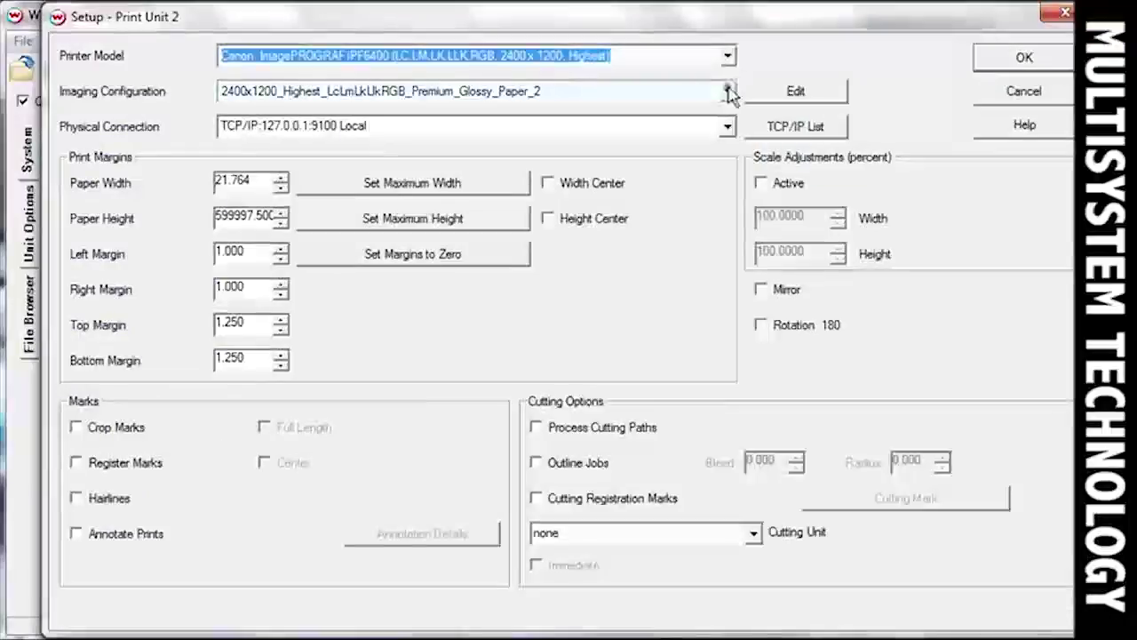
{"action": "left_click", "coordinate": [728, 91]}
{"action": "left_click", "coordinate": [515, 115]}
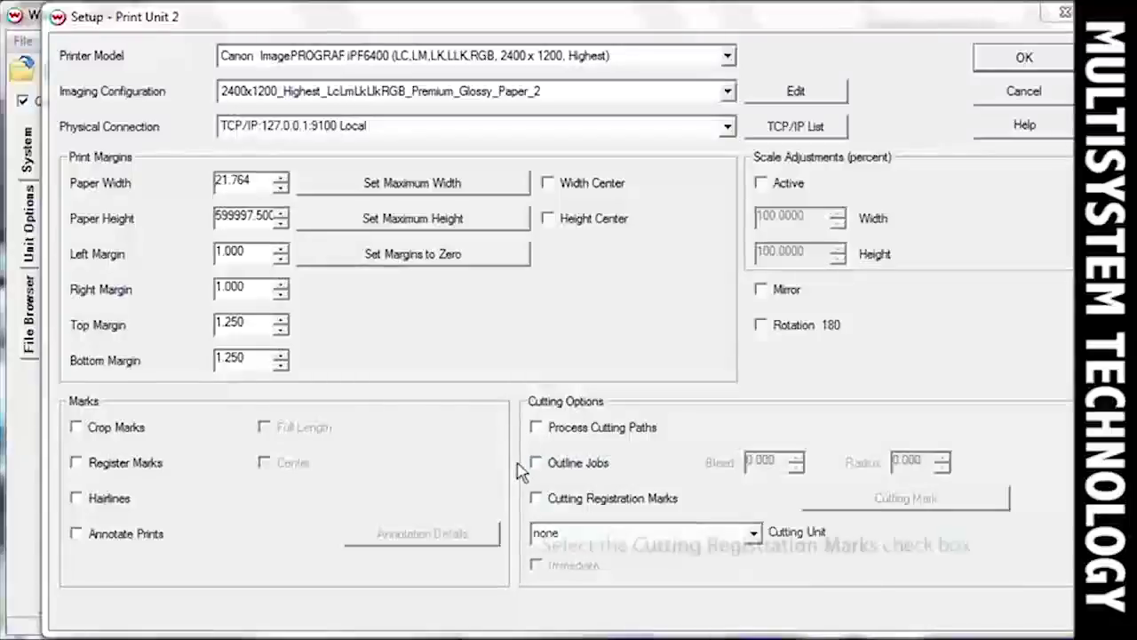
Enable cutting registration marks using SummaSign Pro OPOS XY with Barcode.
{"action": "left_click", "coordinate": [537, 499]}
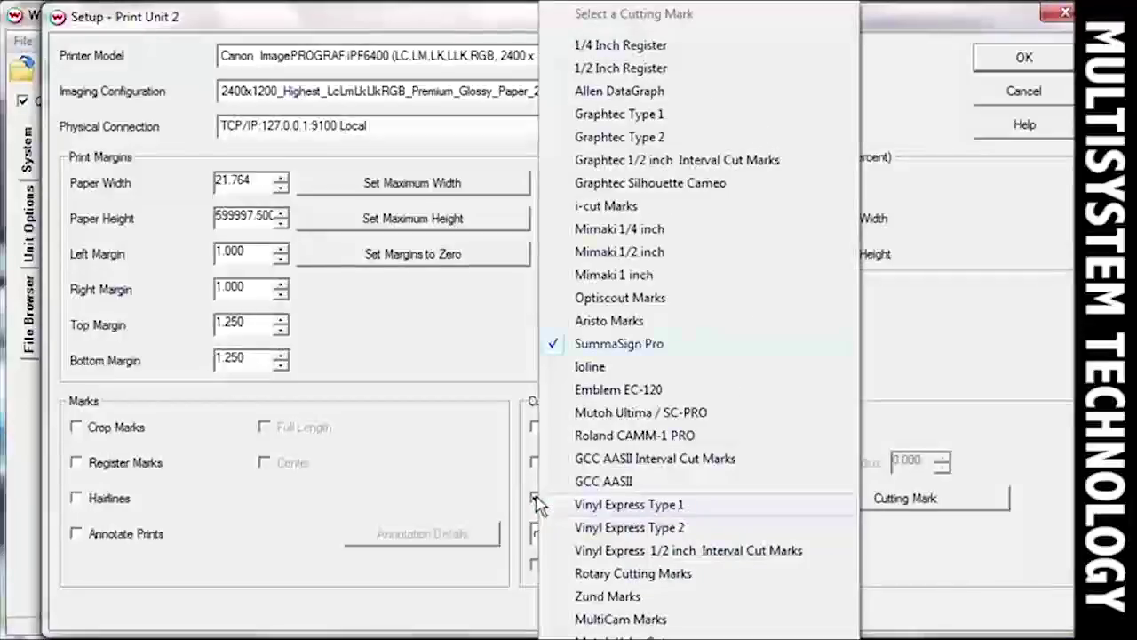
{"action": "left_click", "coordinate": [604, 346]}
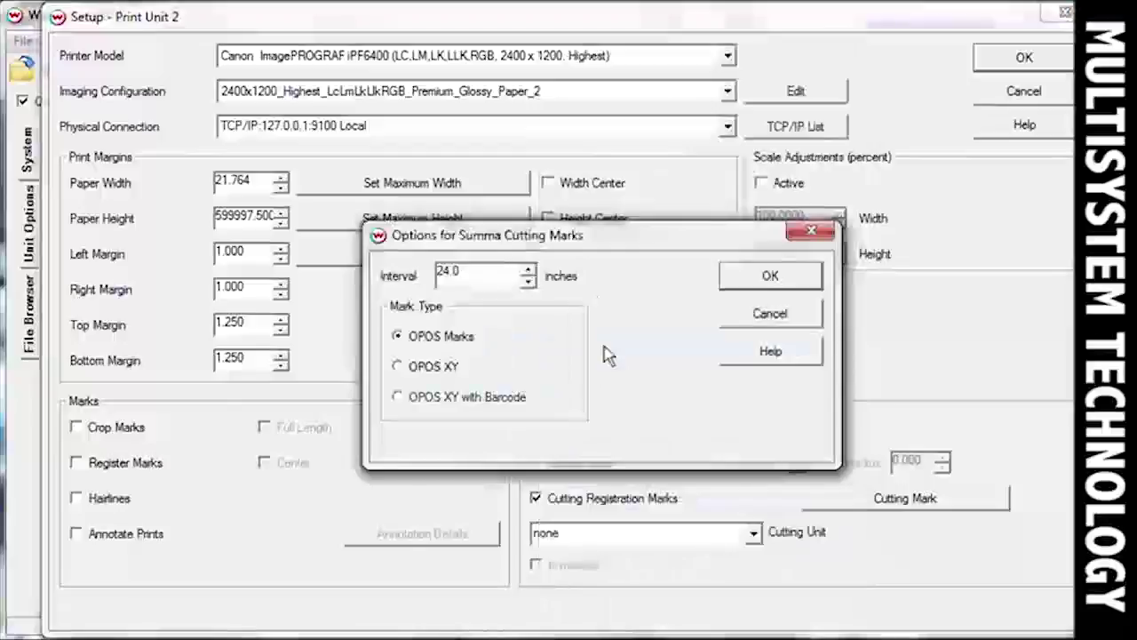
{"action": "left_click", "coordinate": [398, 397]}
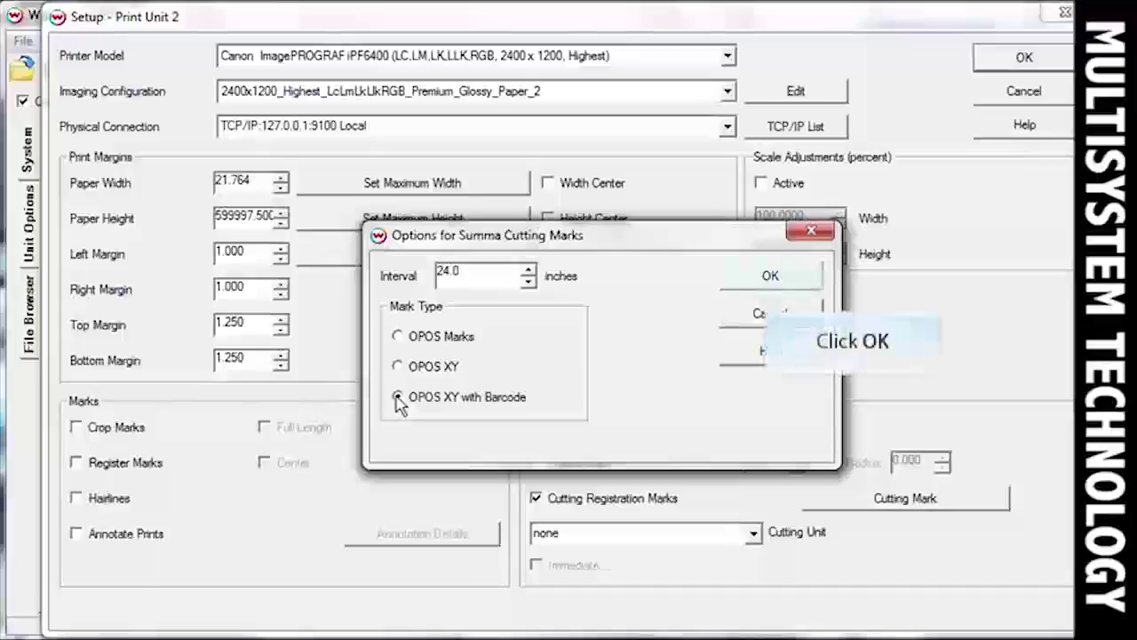
{"action": "left_click", "coordinate": [772, 276]}
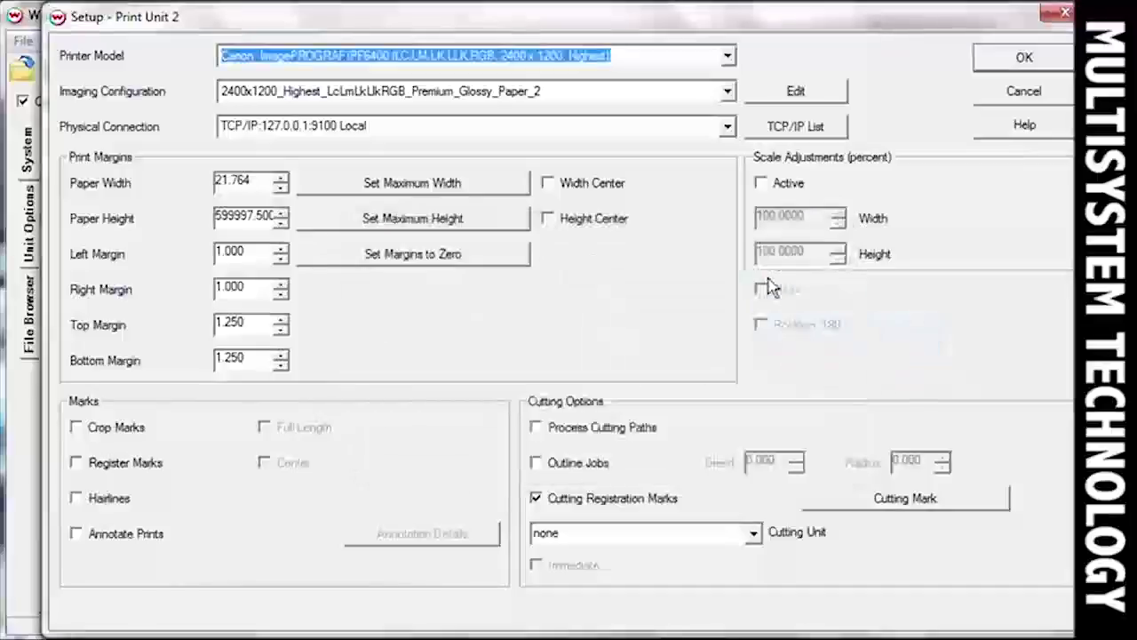
Set the cutting unit to Unit 3 Summa and save the Canon setup.
{"action": "left_click", "coordinate": [754, 533]}
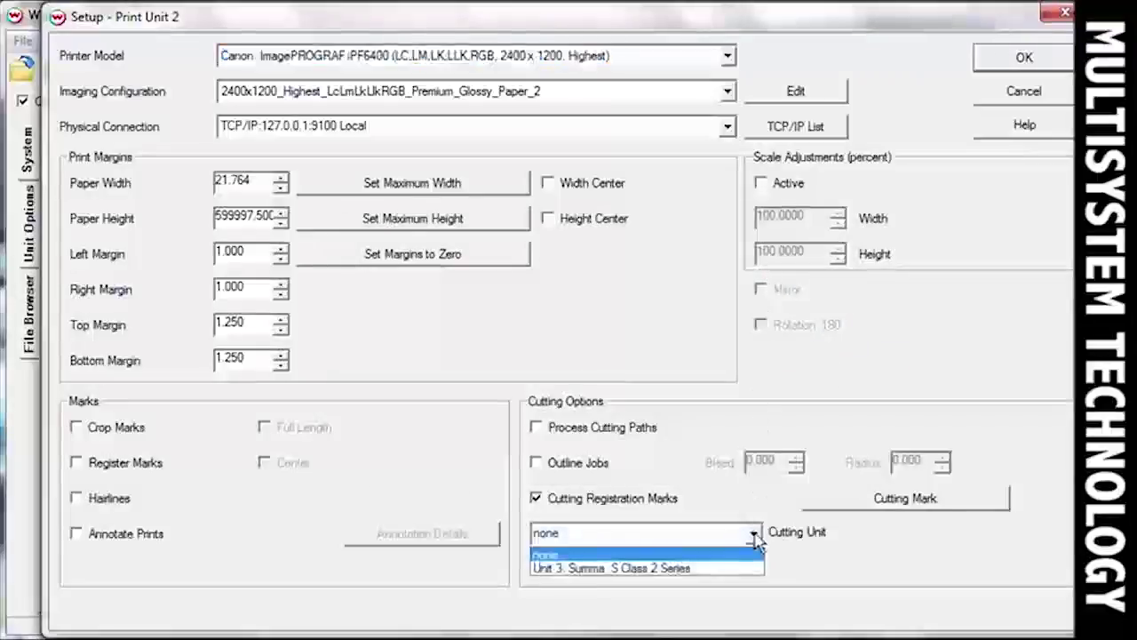
{"action": "left_click", "coordinate": [679, 569]}
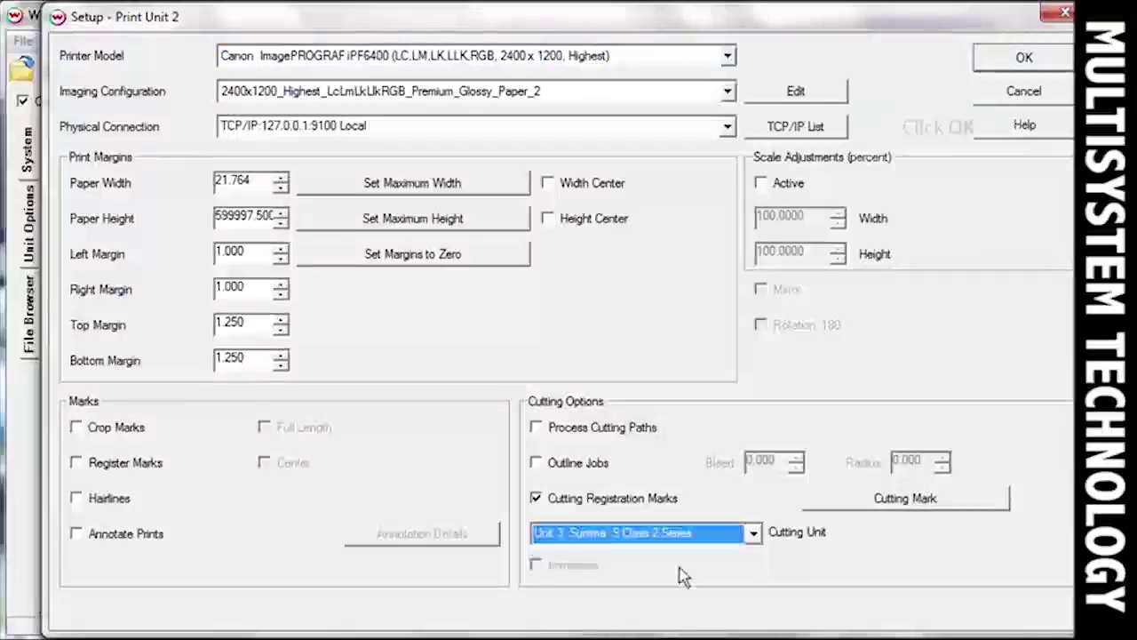
{"action": "left_click", "coordinate": [1025, 57]}
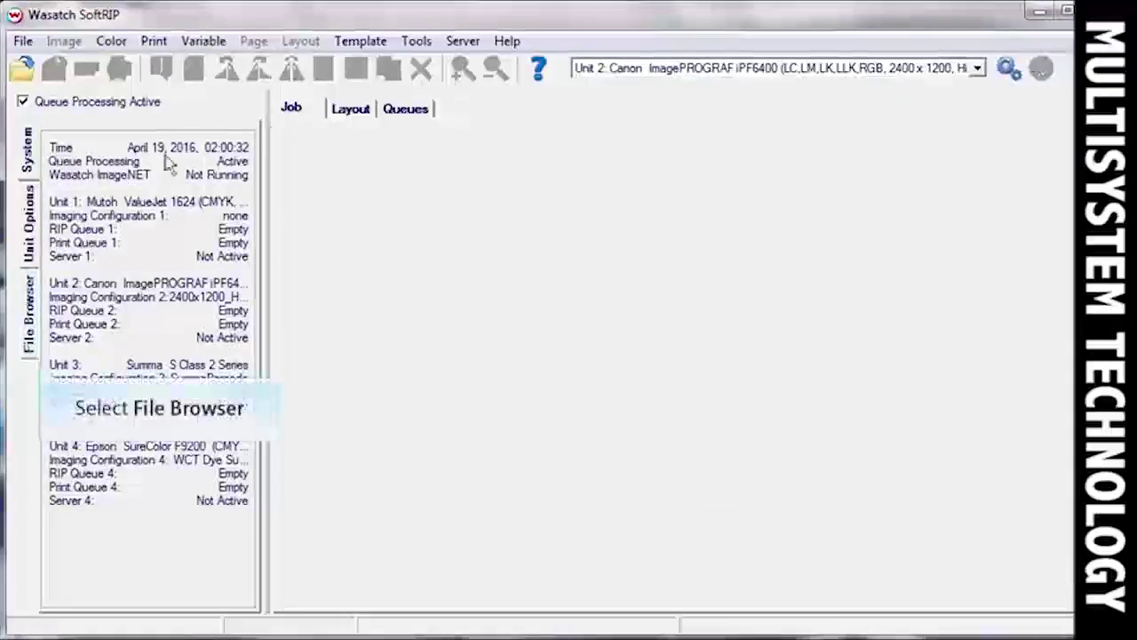
Drag beetleStars.pdf from the File Browser into the Job area.
{"action": "left_click", "coordinate": [32, 301]}
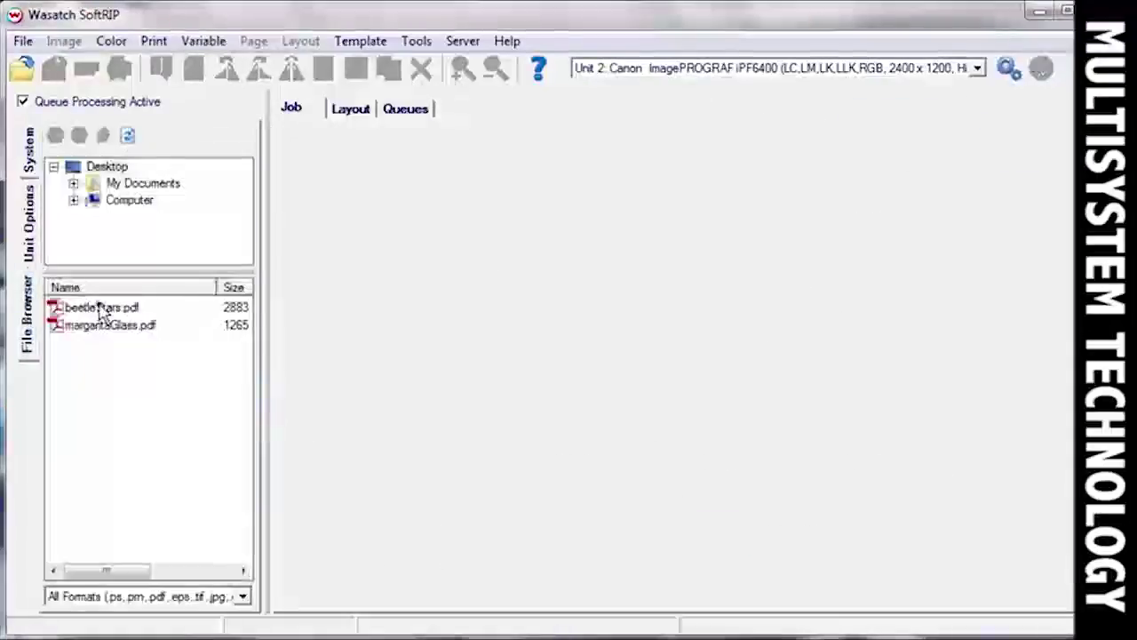
{"action": "left_click_drag", "start_coordinate": [101, 309], "coordinate": [383, 322]}
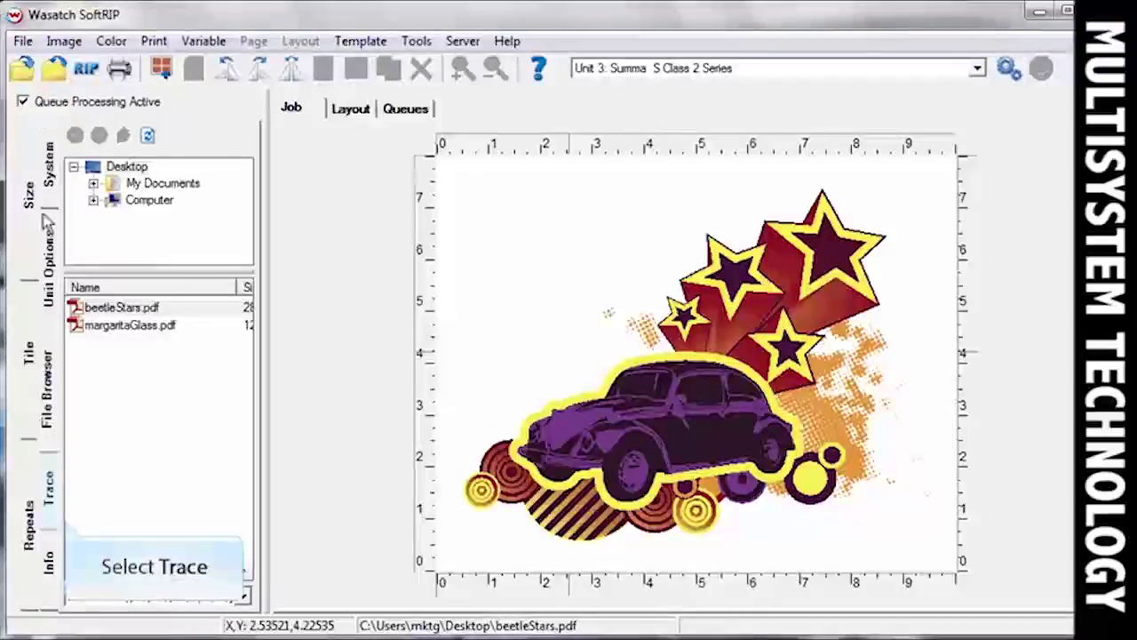
Trace a cut contour around beetleStars with 0.20 in choke/spread and add it to the layout.
{"action": "left_click", "coordinate": [51, 484]}
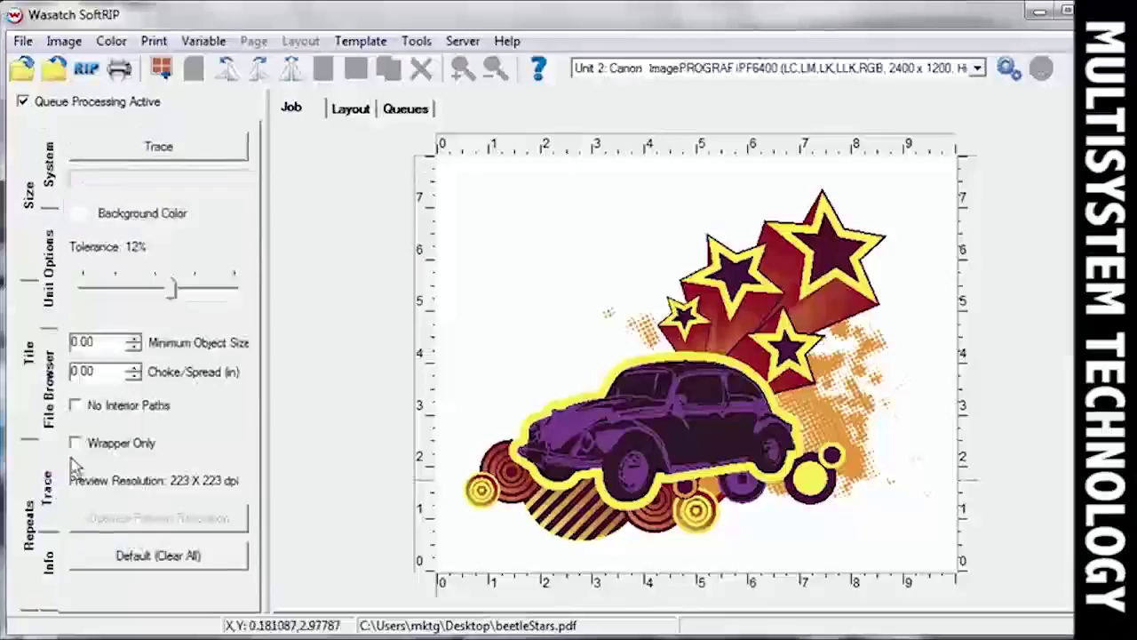
{"action": "left_click", "coordinate": [135, 369]}
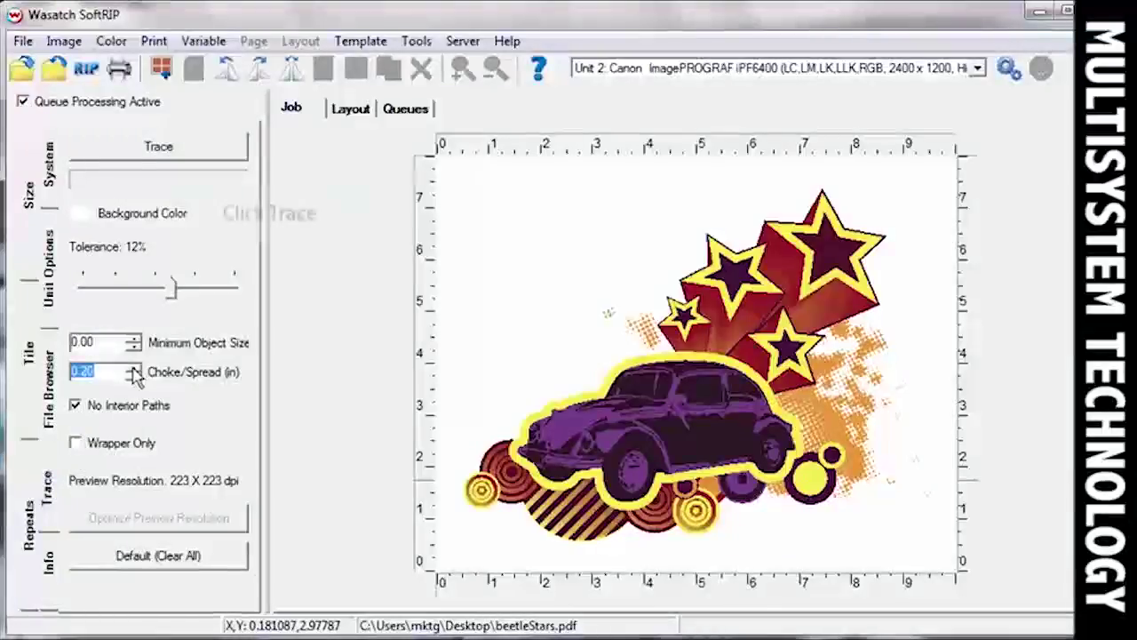
{"action": "left_click", "coordinate": [120, 151]}
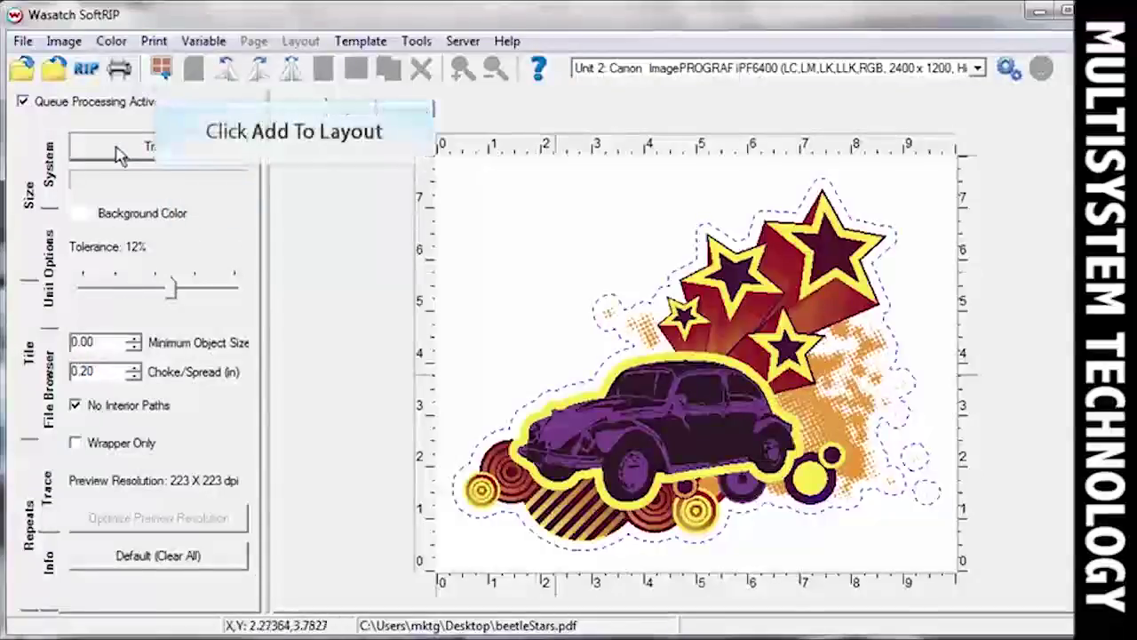
{"action": "left_click", "coordinate": [161, 71]}
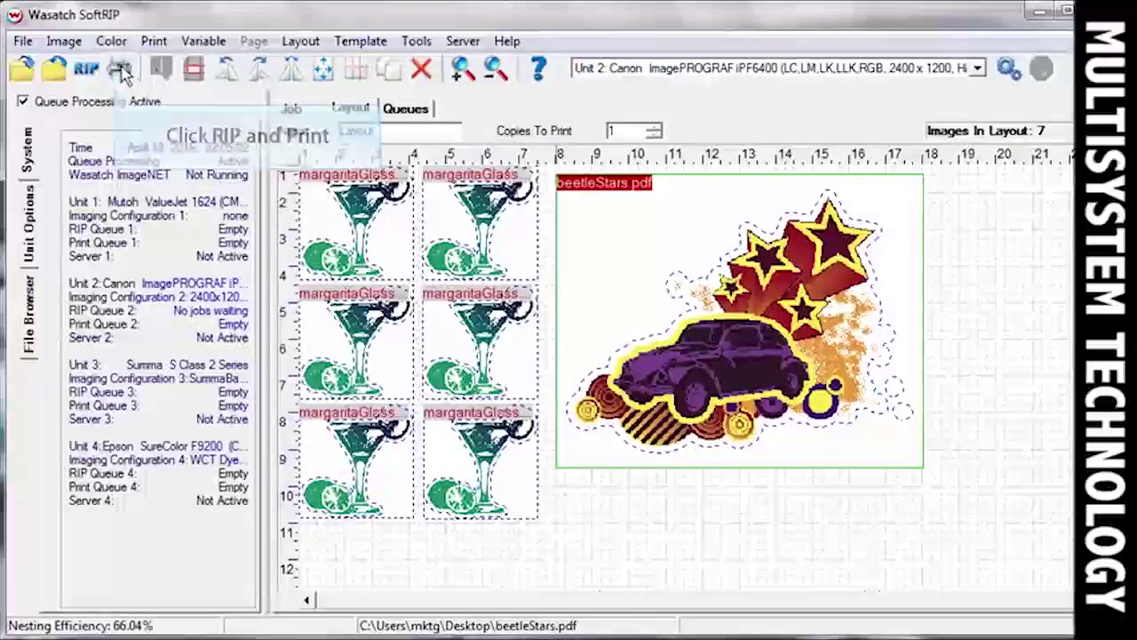
RIP and print the seven-image layout on Unit 2.
{"action": "left_click", "coordinate": [121, 71]}
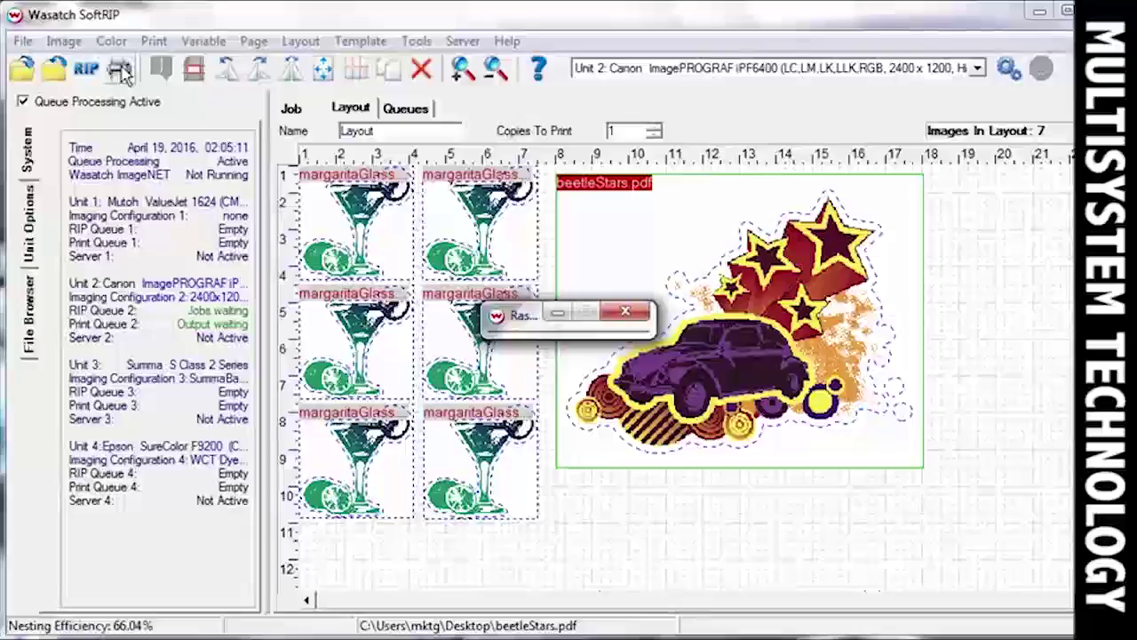